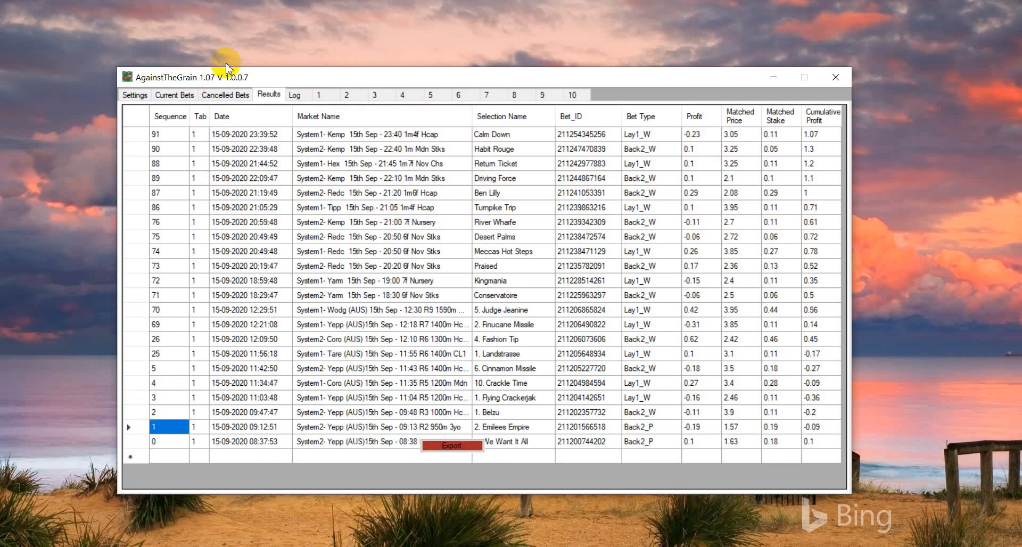
# Step: Compare System1's lay setup with System2's back setup on steamed horses in Settings
pyautogui.click(134, 95)
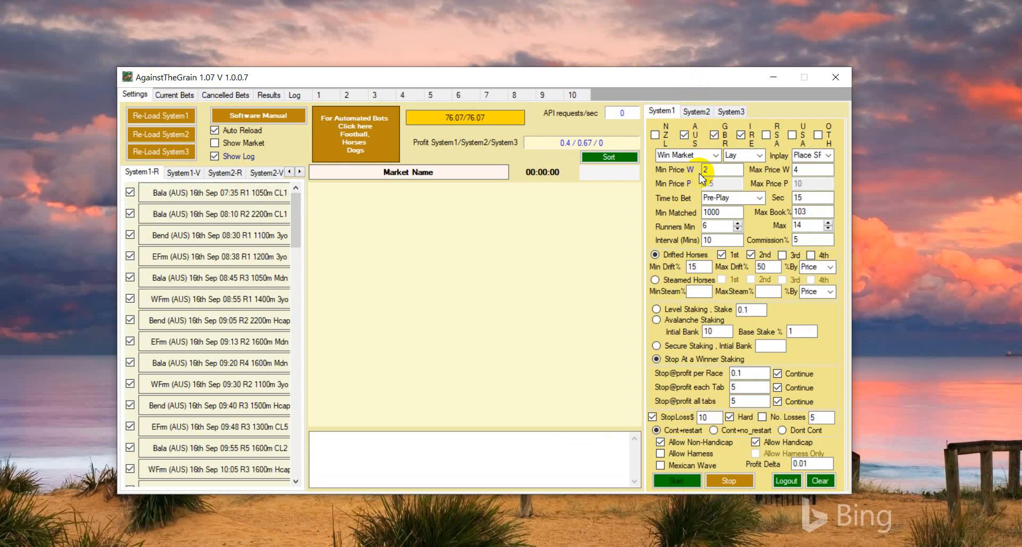
pyautogui.click(698, 113)
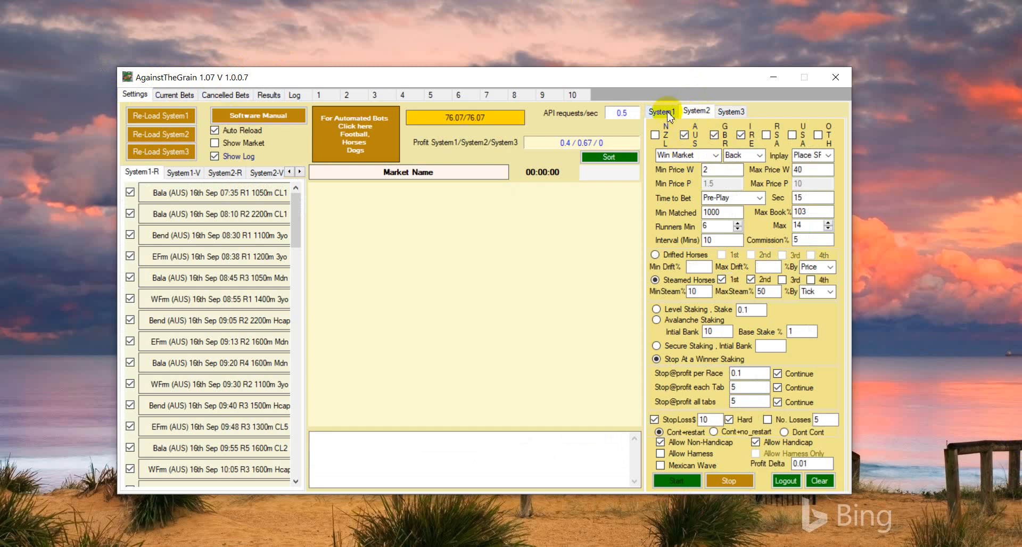
pyautogui.click(667, 112)
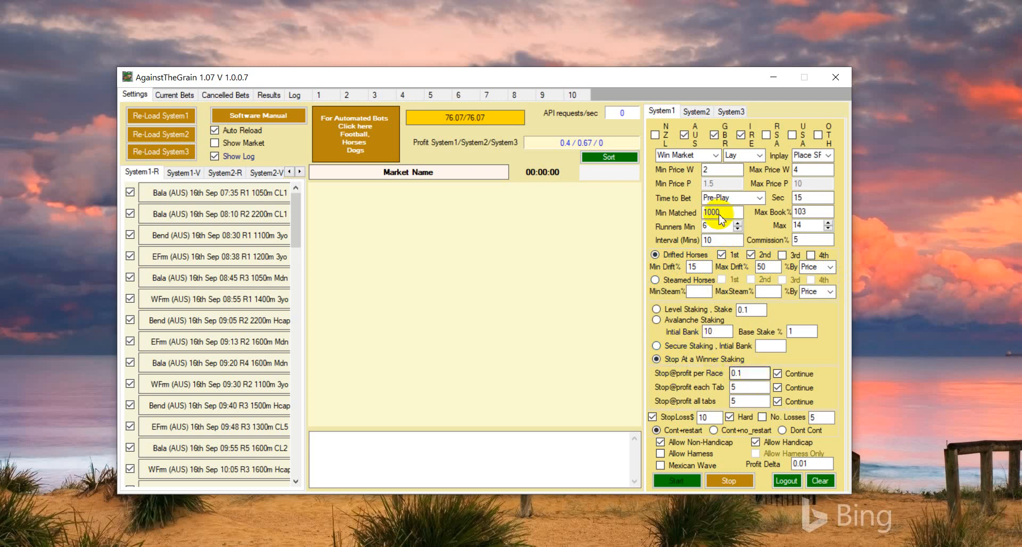
pyautogui.click(696, 111)
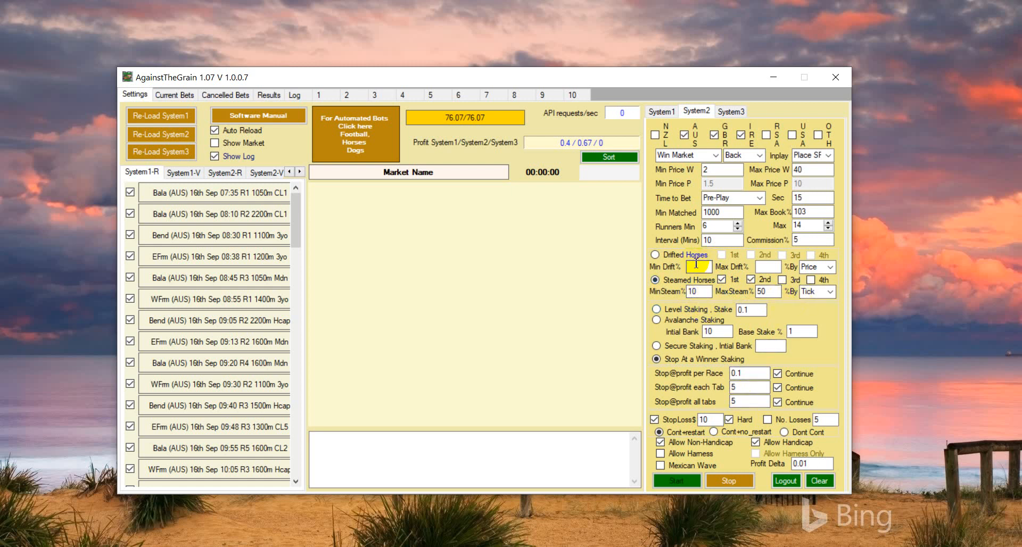
pyautogui.click(399, 151)
# Step: Review the Results grid of placed bets and their profits
pyautogui.click(268, 95)
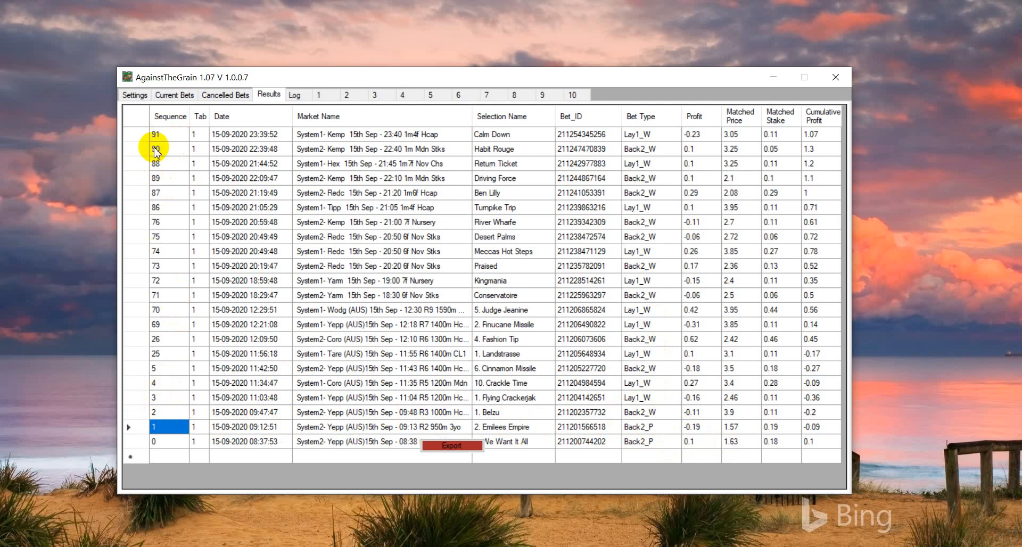
# Step: Look through the cancelled lay bets, then view the empty Current Bets list
pyautogui.click(220, 98)
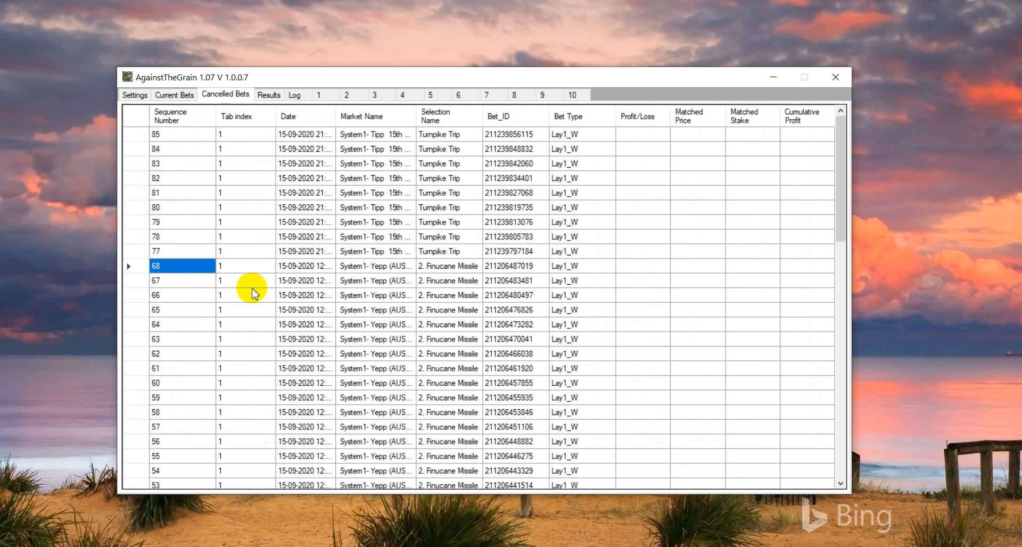
pyautogui.scroll(-10, 376, 308)
pyautogui.scroll(-5, 391, 309)
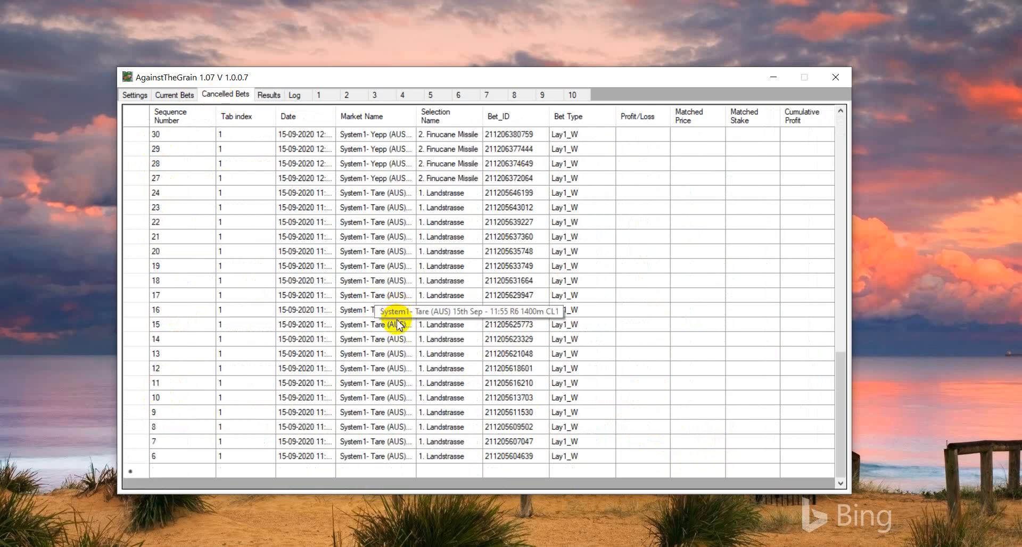
pyautogui.scroll(8, 391, 315)
pyautogui.scroll(7, 383, 343)
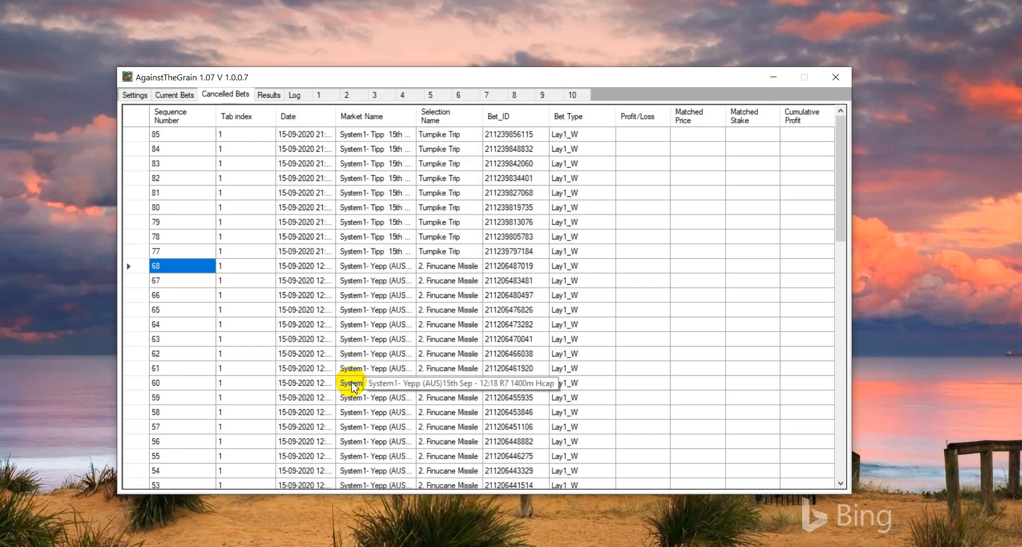
pyautogui.scroll(-9, 375, 358)
pyautogui.scroll(-7, 377, 351)
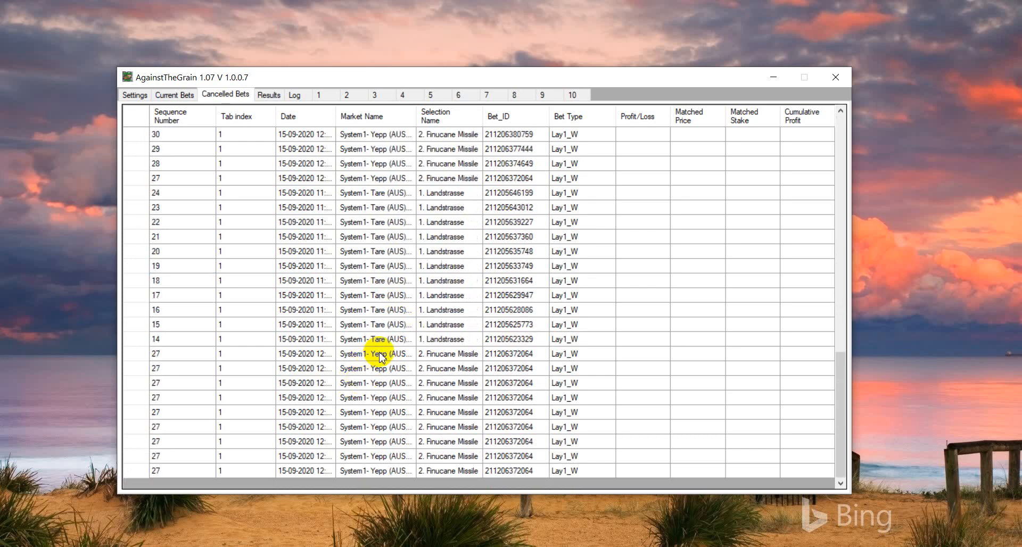
pyautogui.scroll(13, 375, 347)
pyautogui.scroll(3, 359, 339)
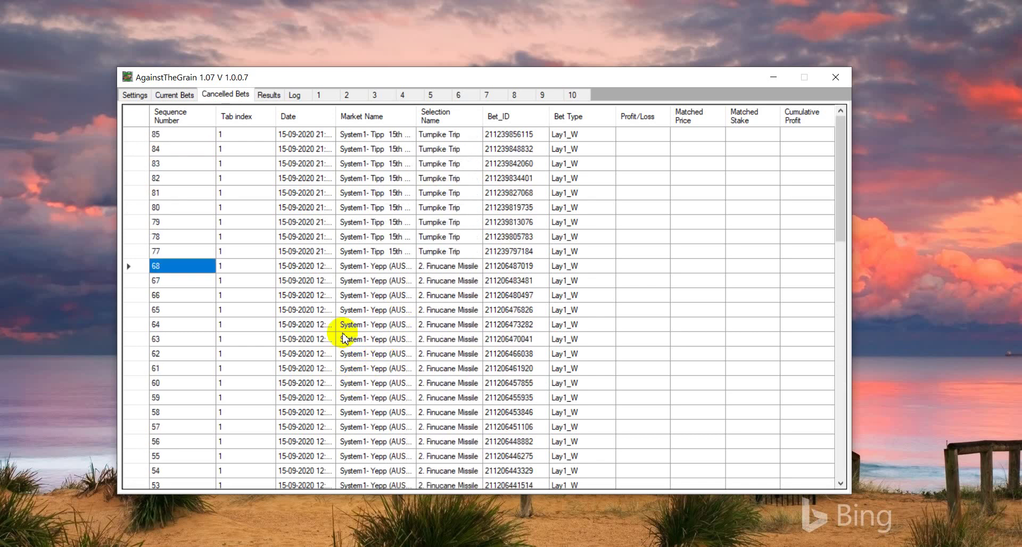
pyautogui.click(174, 94)
# Step: Review the Results table of placed bets with cumulative profit reaching 1.07
pyautogui.click(266, 95)
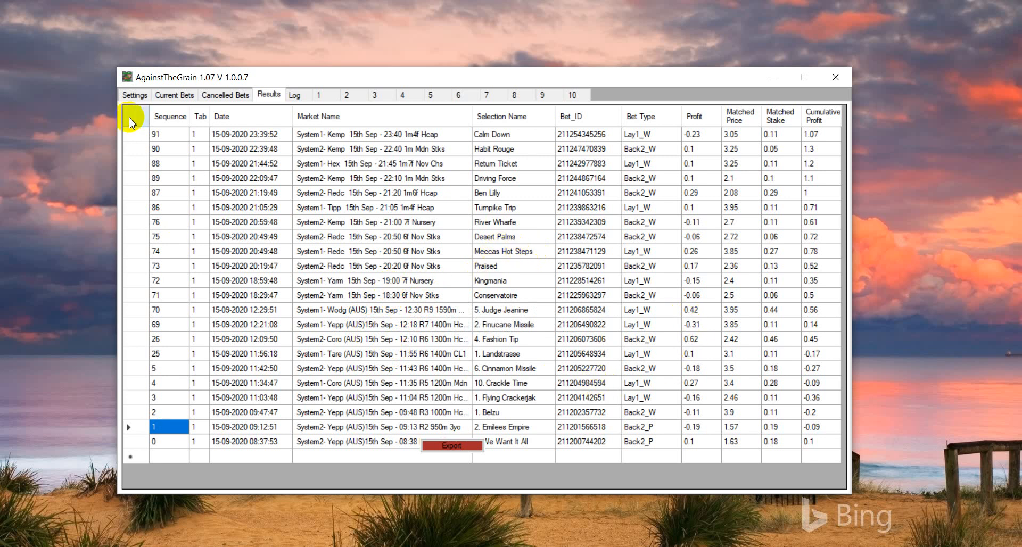
pyautogui.click(133, 95)
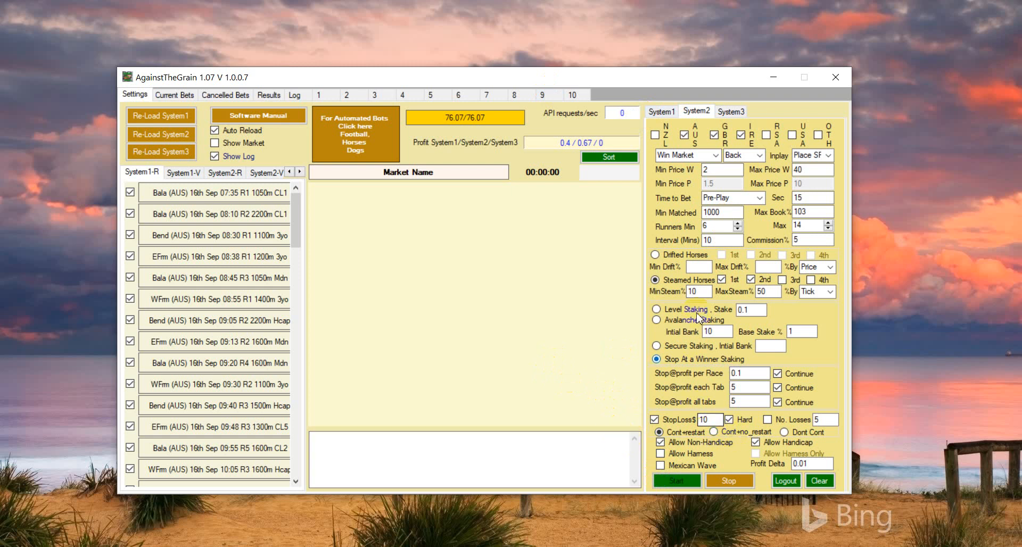
pyautogui.doubleClick(752, 373)
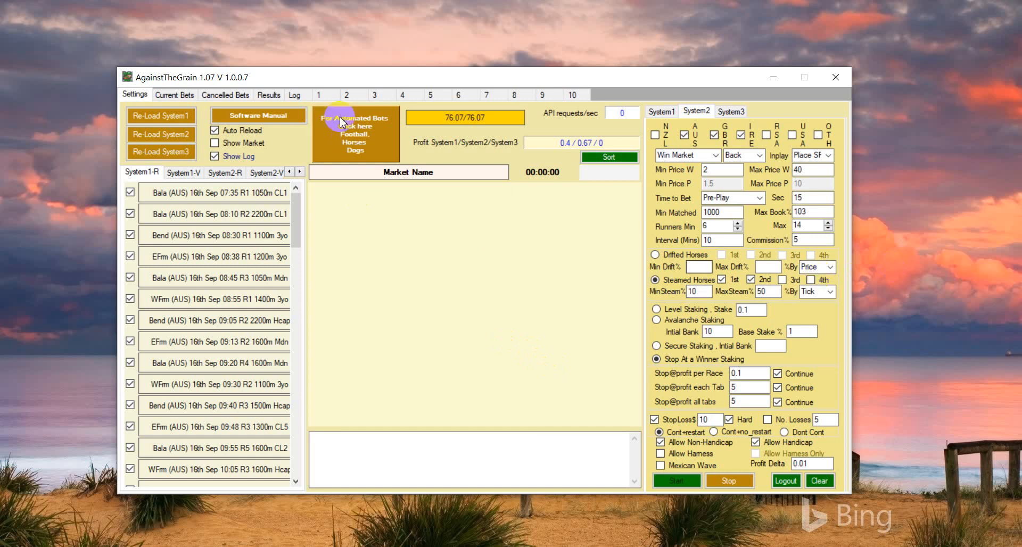
pyautogui.click(268, 96)
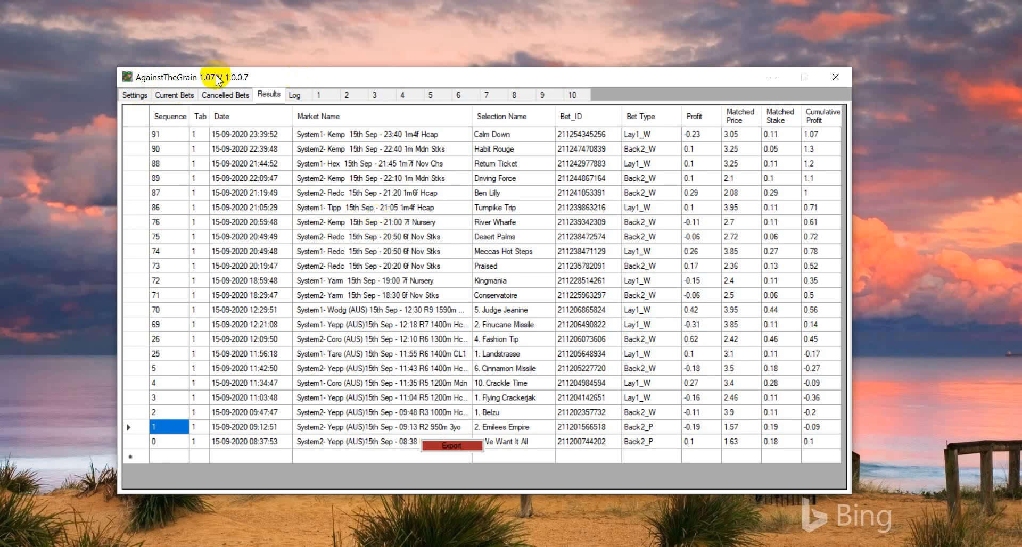
pyautogui.click(133, 96)
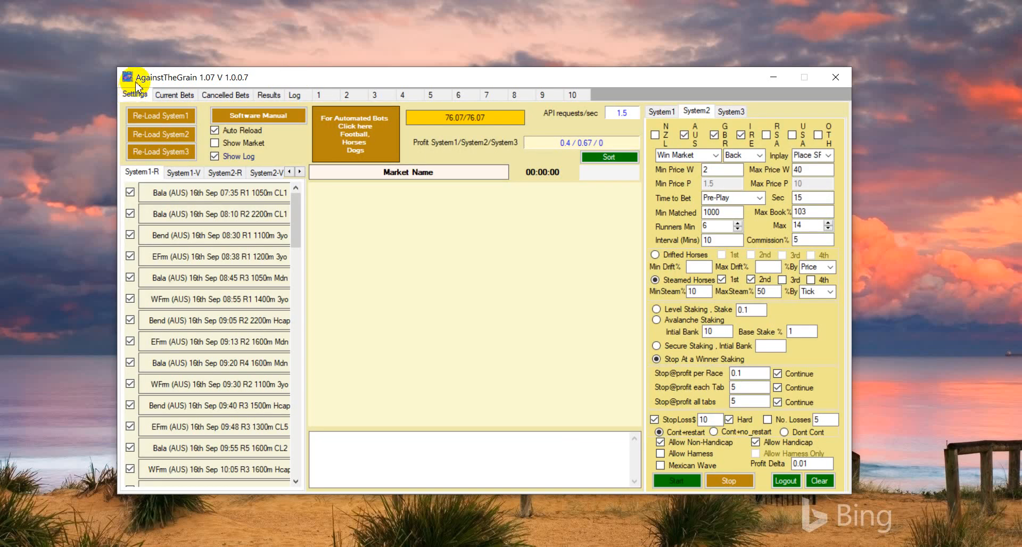